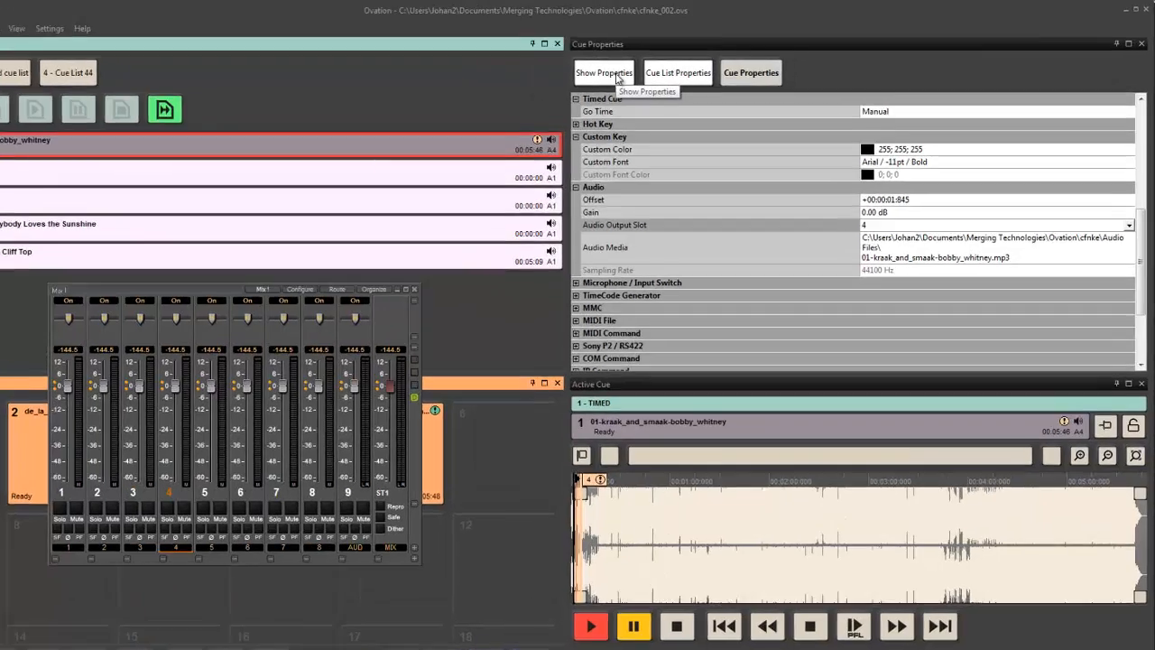
Display the show time mode settings in the show properties and stop the running show.
left_click(660, 66)
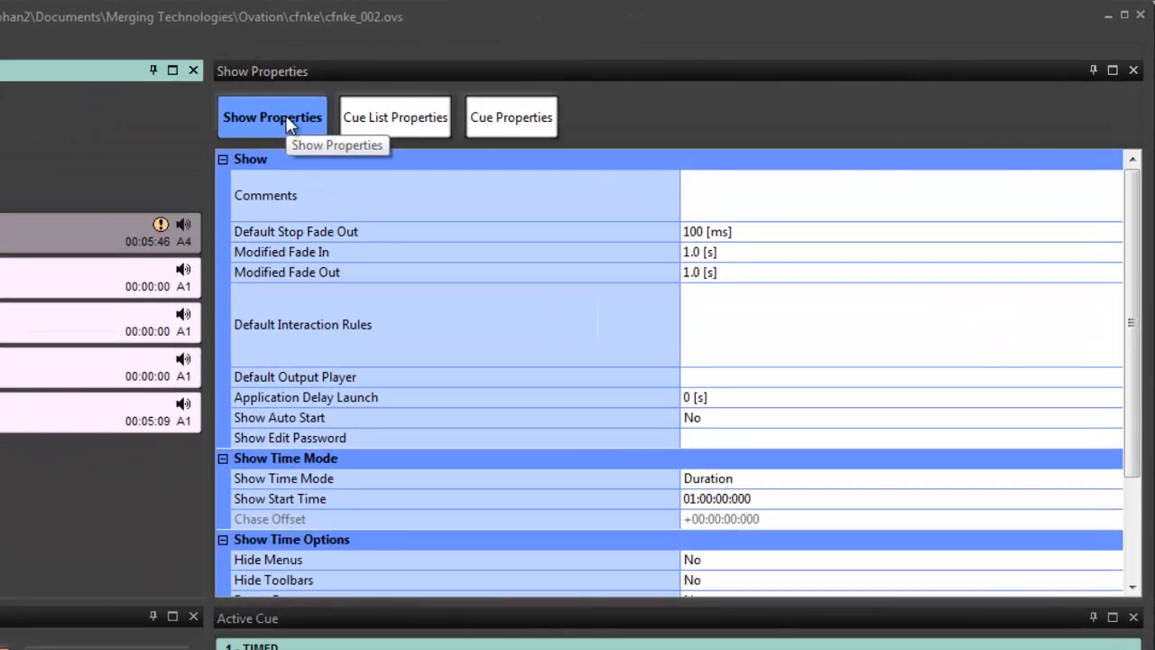
left_click_drag(1135, 232, 1131, 314)
left_click_drag(1121, 364, 1119, 384)
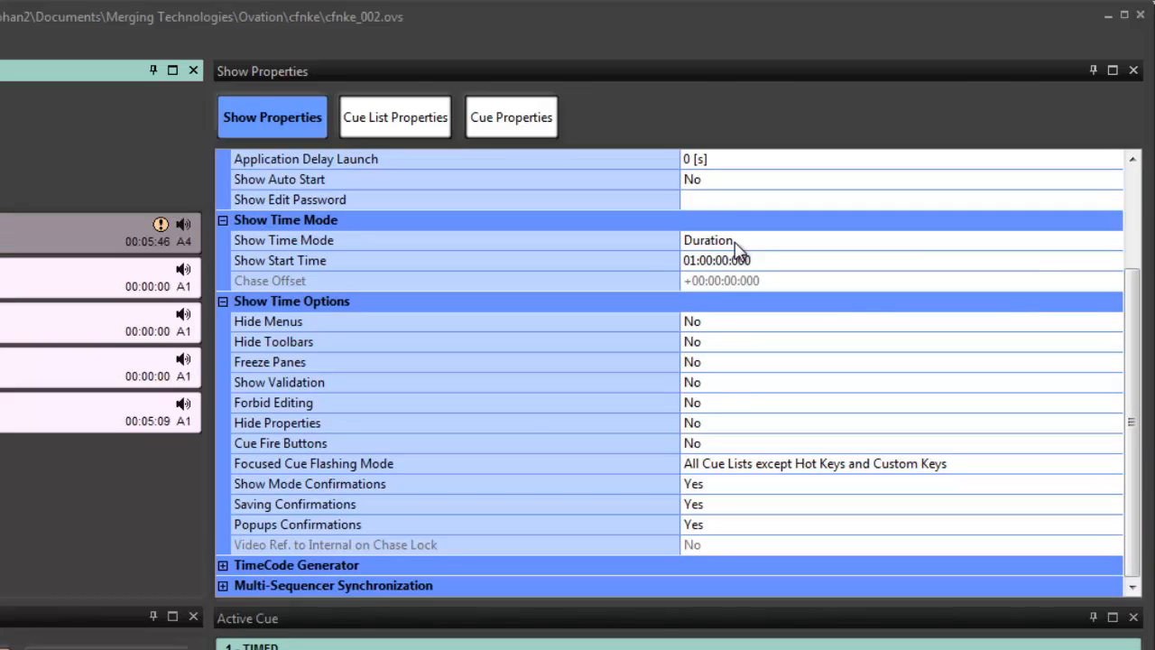
left_click(589, 602)
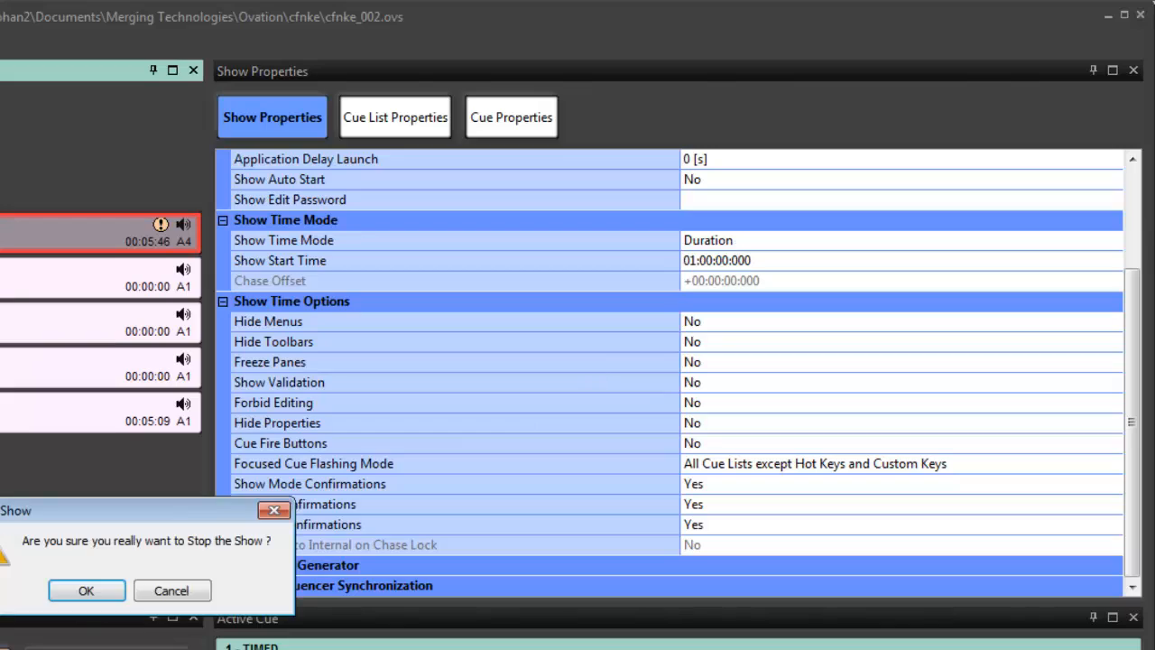
left_click(88, 595)
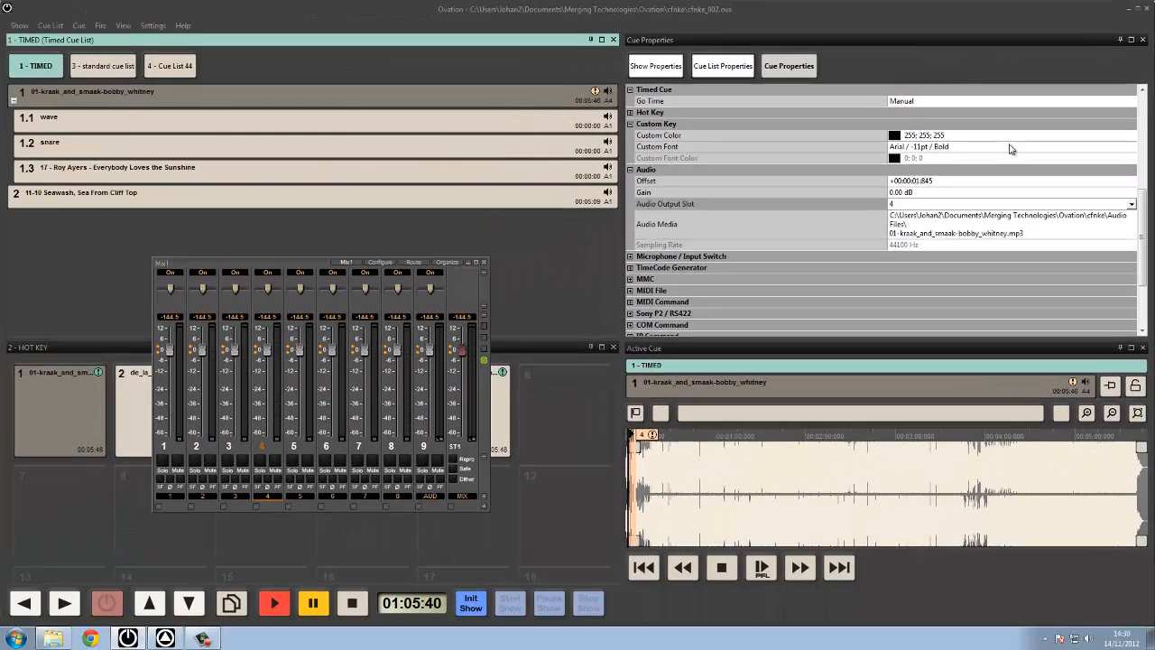
Keep the show time mode at Duration and set the show start time to 02:00:00:000.
left_click(639, 69)
left_click(915, 136)
left_click(859, 135)
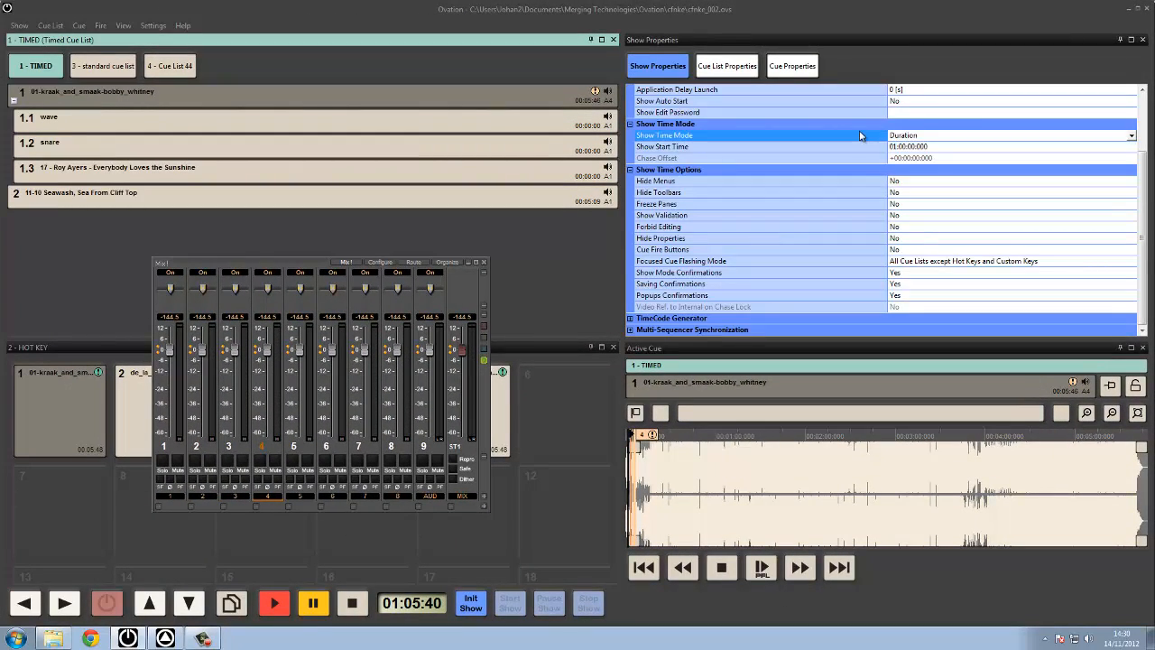
left_click(941, 149)
type("020")
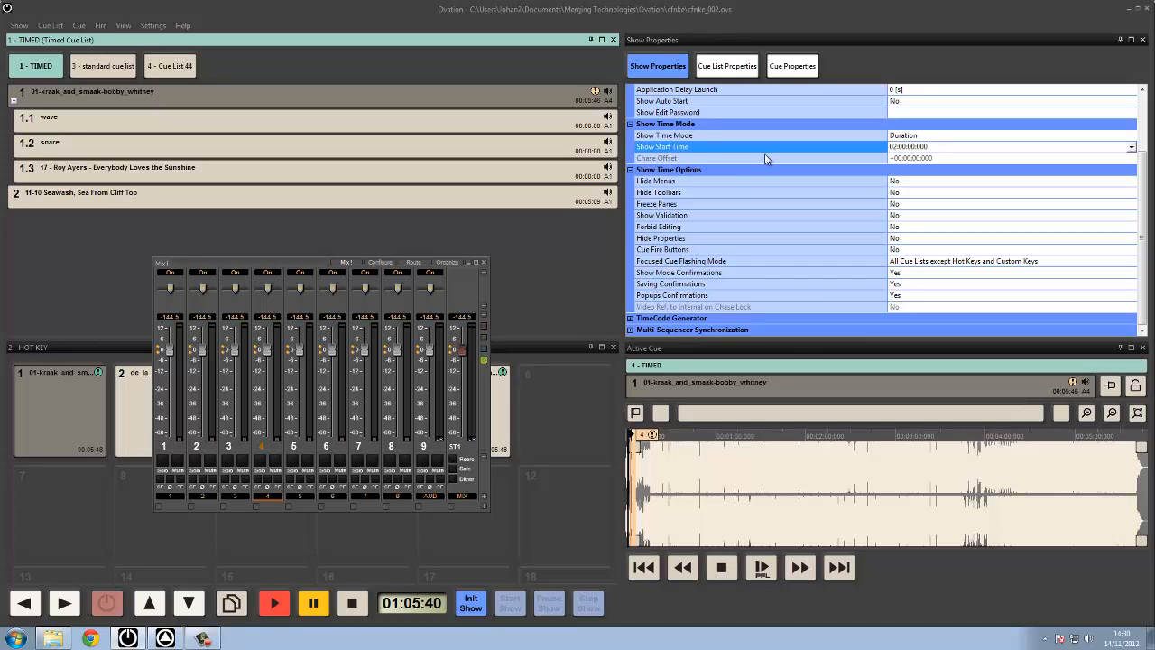
Initialize and start the show to check the show clock, and stop it again.
left_click(471, 603)
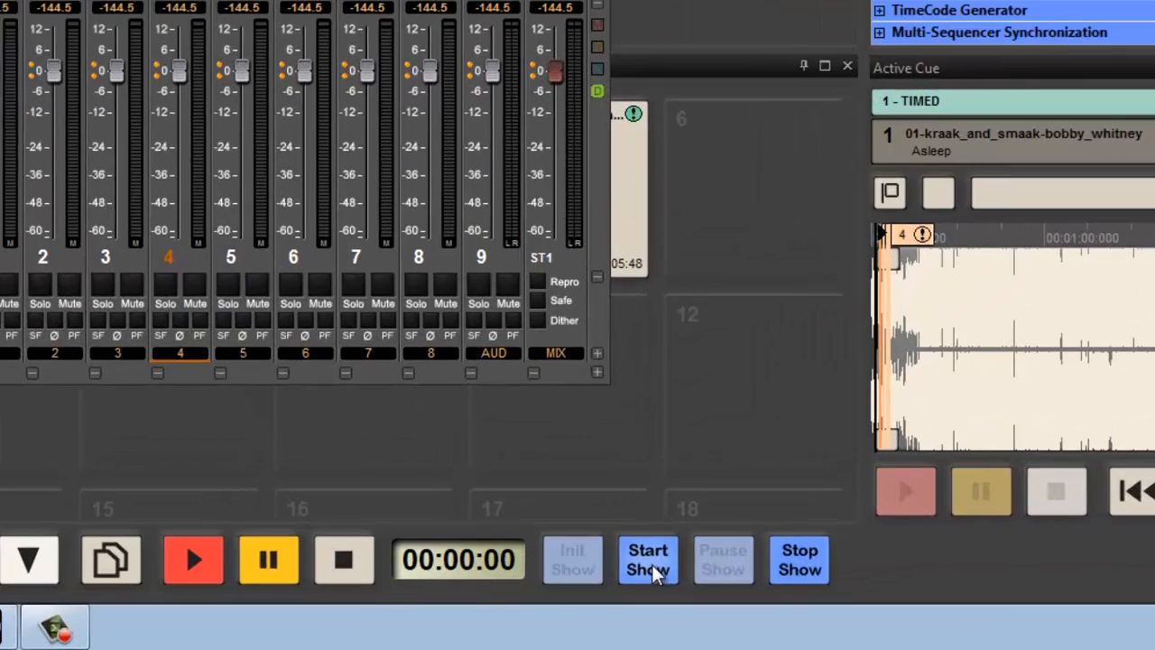
left_click(650, 561)
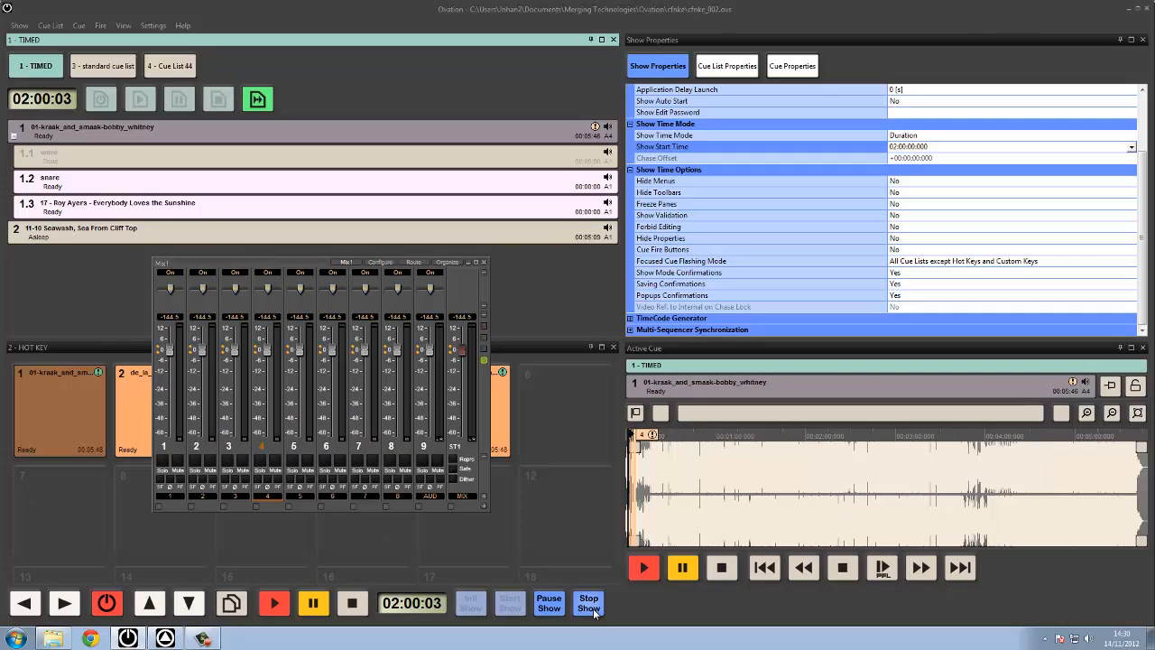
left_click(593, 606)
left_click(548, 333)
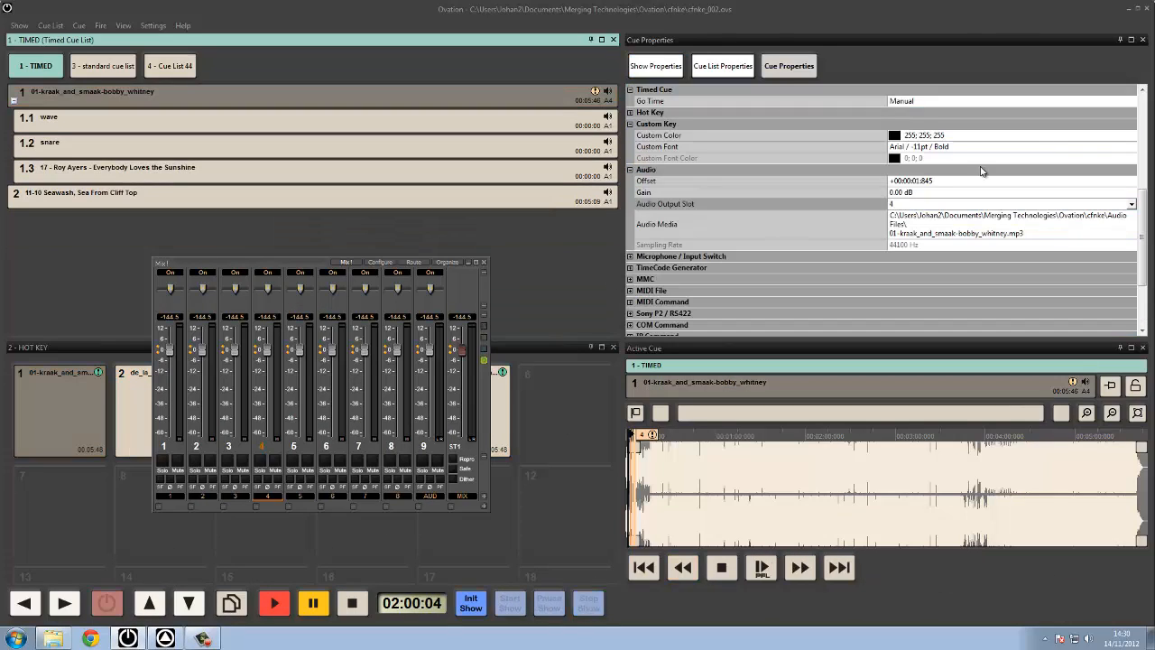
Set the show time mode to Time of Day, and test it by running and stopping the show.
left_click(672, 65)
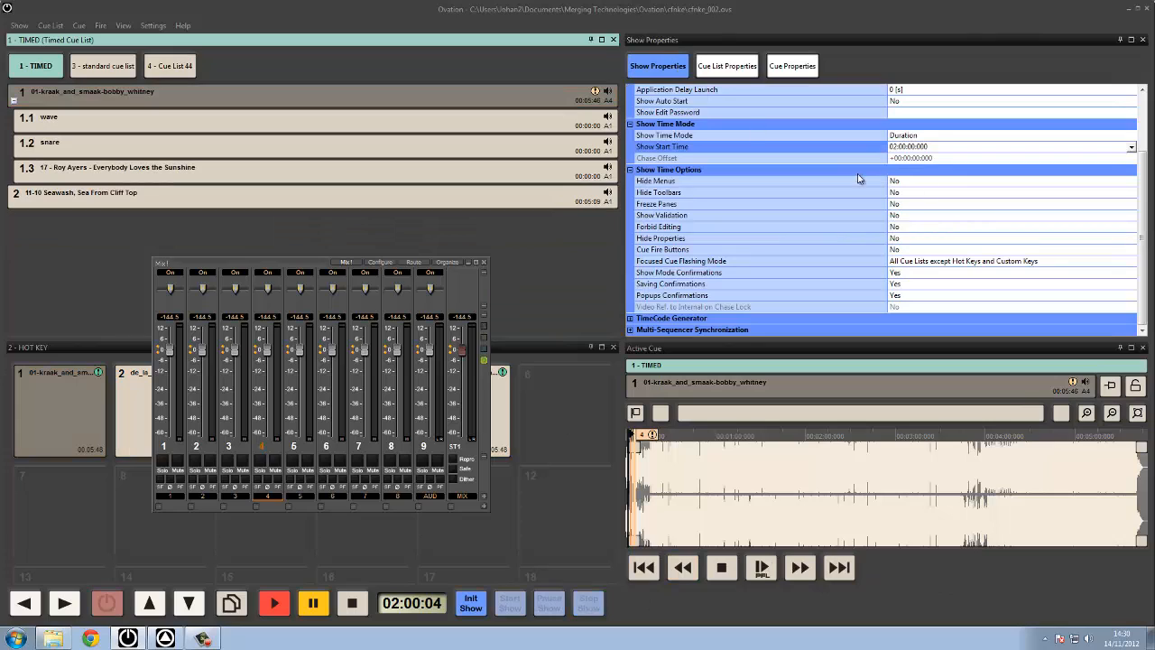
left_click(915, 135)
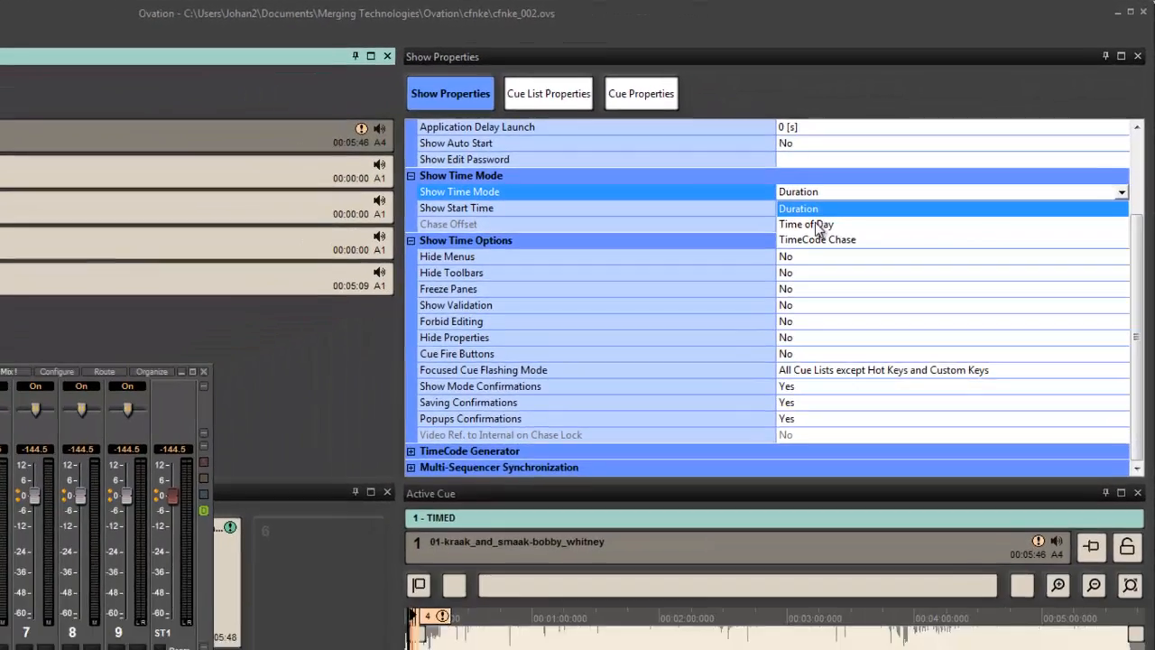
left_click(701, 302)
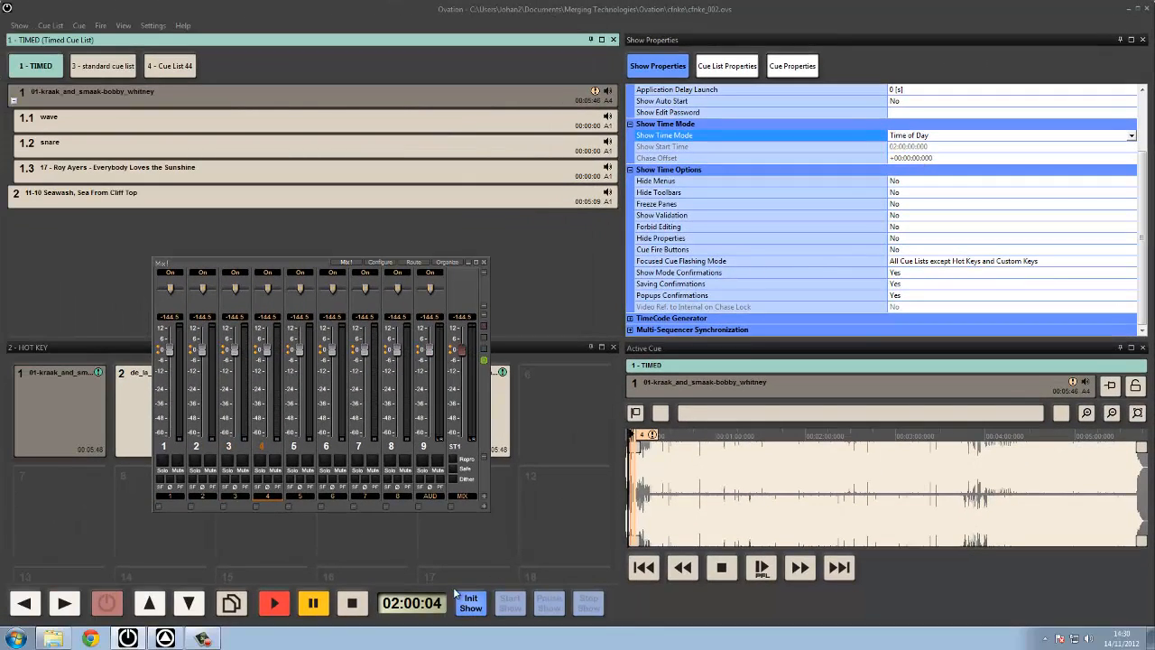
left_click(509, 614)
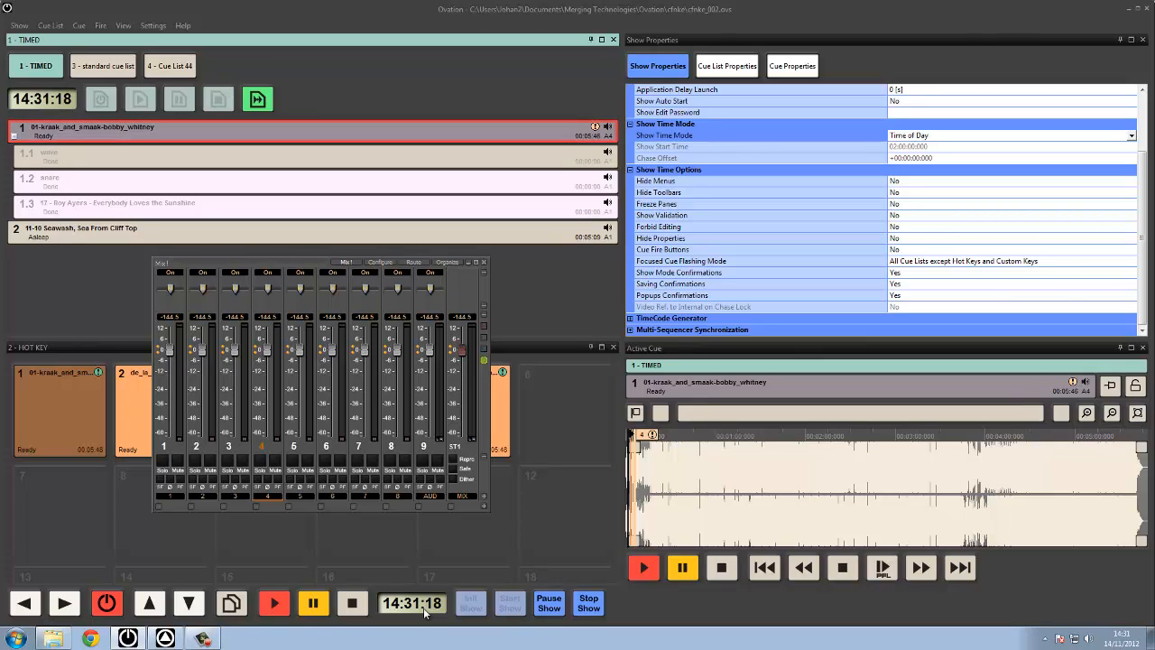
left_click(588, 603)
left_click(541, 332)
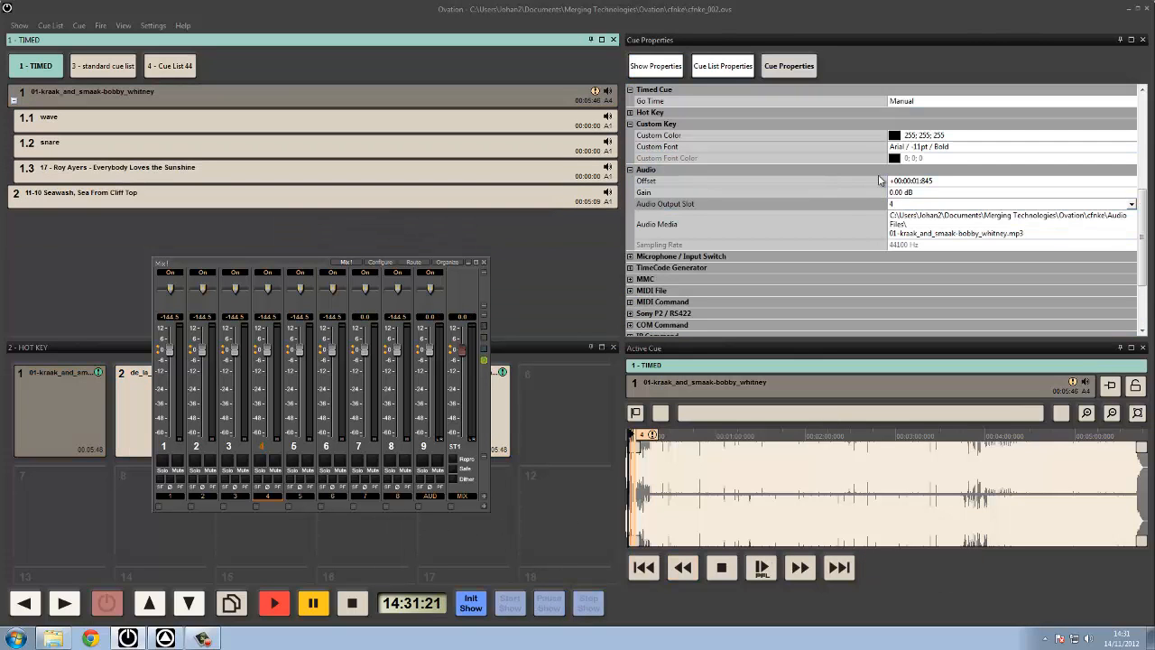
Set the show time mode to TimeCode Chase and open its chase offset for editing.
left_click(669, 72)
left_click(955, 135)
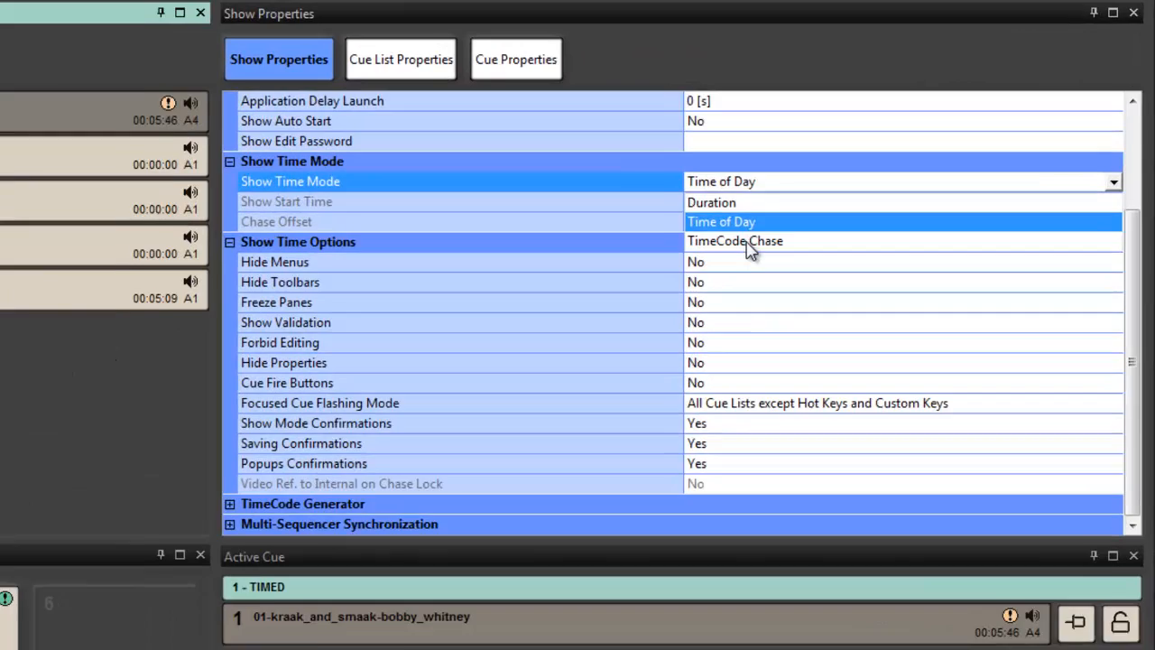
left_click(747, 242)
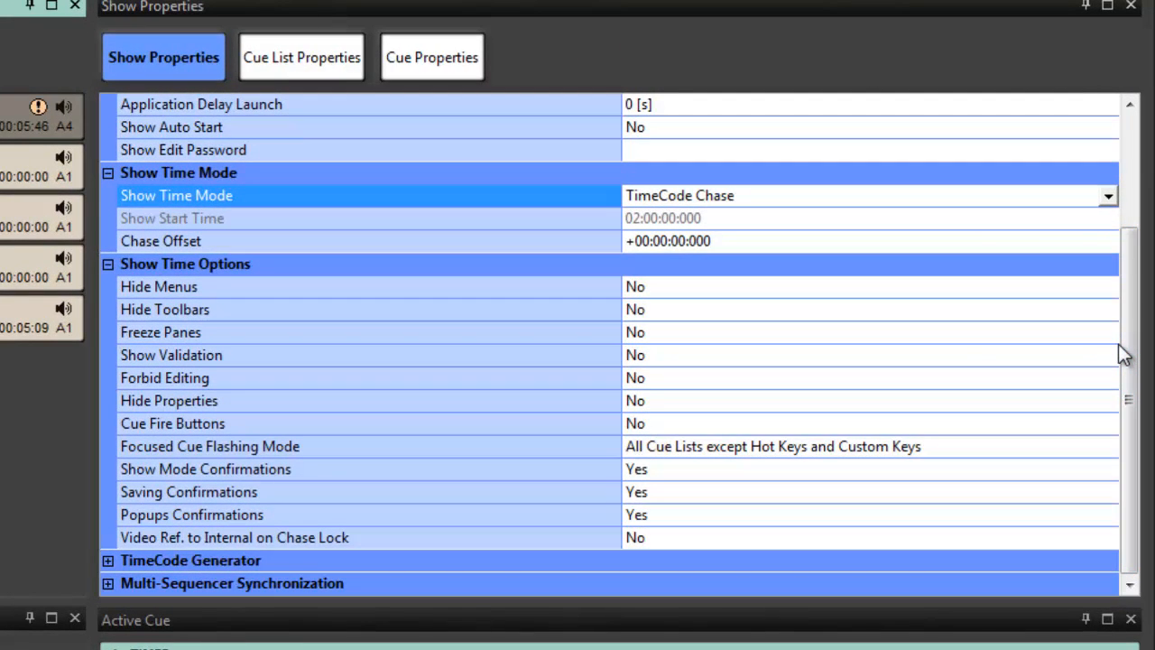
mouse_move(1124, 354)
left_mouse_down()
mouse_move(1152, 255)
mouse_move(1144, 362)
left_mouse_up()
left_click(753, 241)
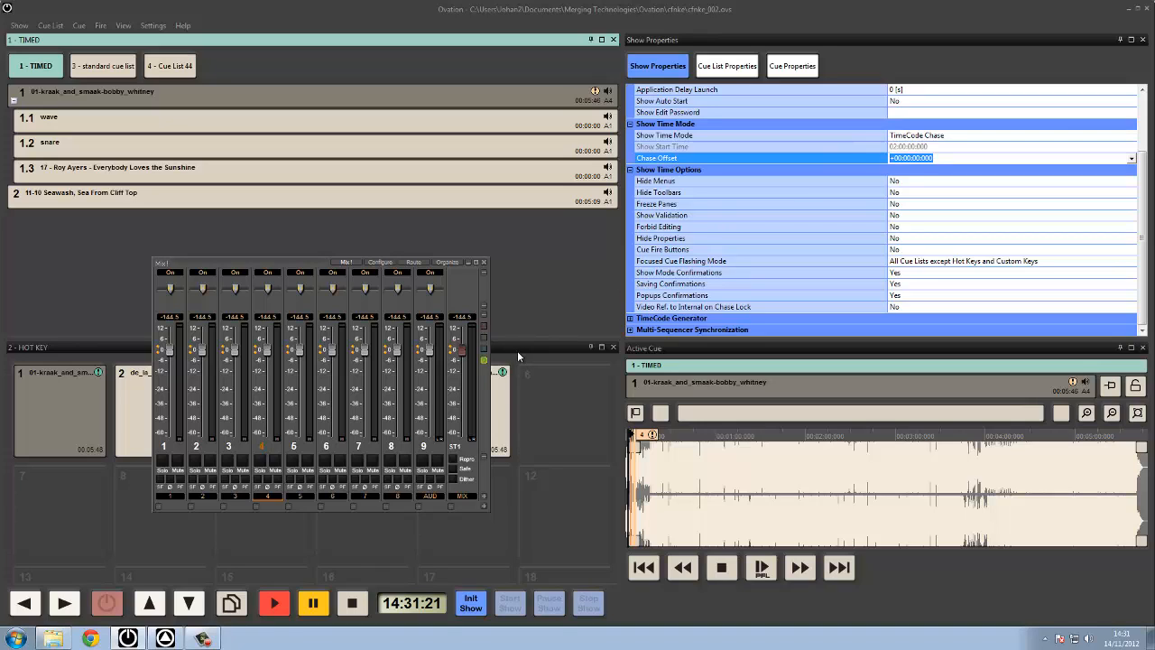
Start the show with the TIMED cue list's properties displayed, and close the mixer window.
left_click(748, 73)
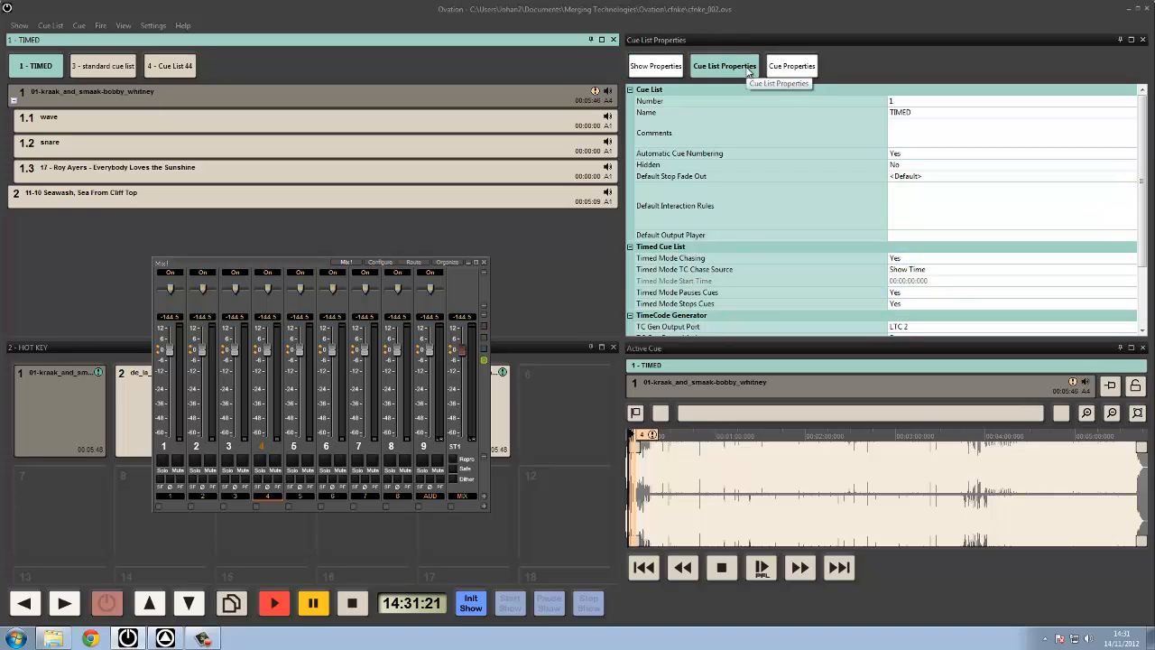
left_click(809, 71)
left_click(747, 72)
left_click(519, 604)
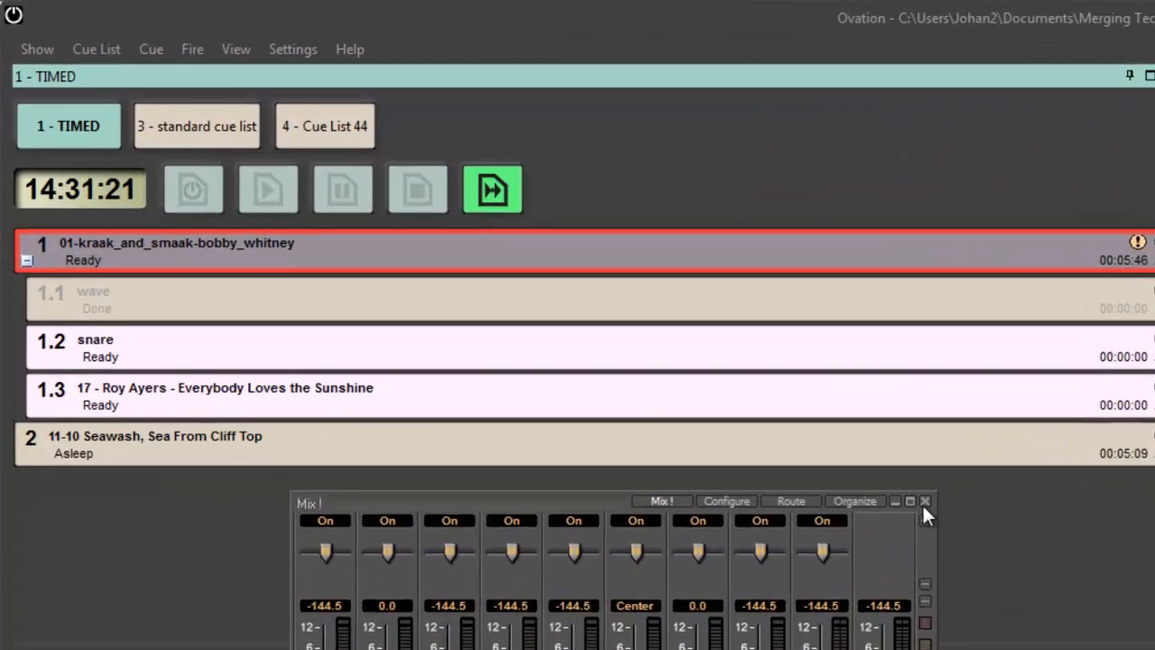
left_click(484, 262)
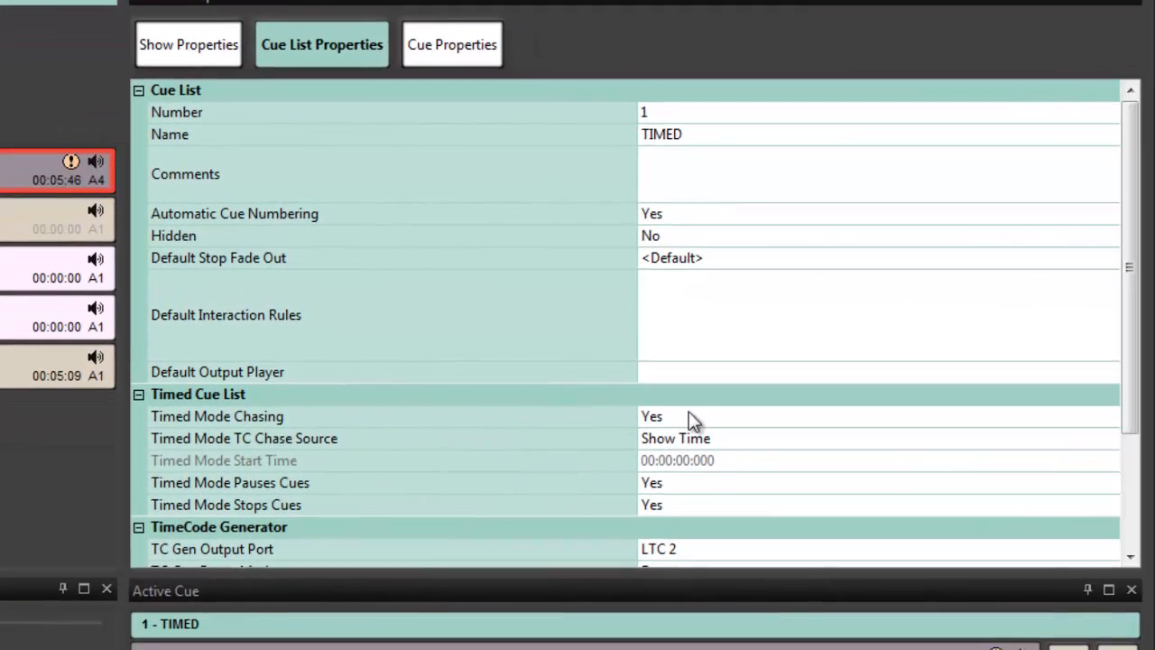
Switch the TIMED cue list's timed mode TC chase source to LTC 1 and on to MTC 1.
left_click(684, 441)
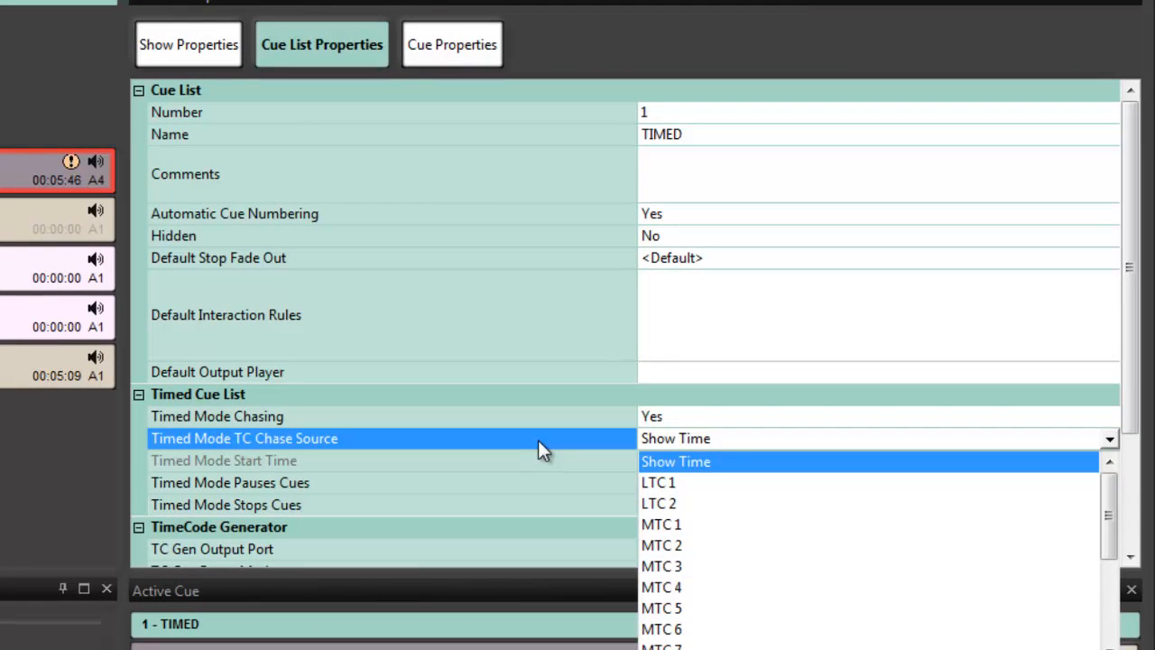
left_click(677, 477)
left_click(677, 439)
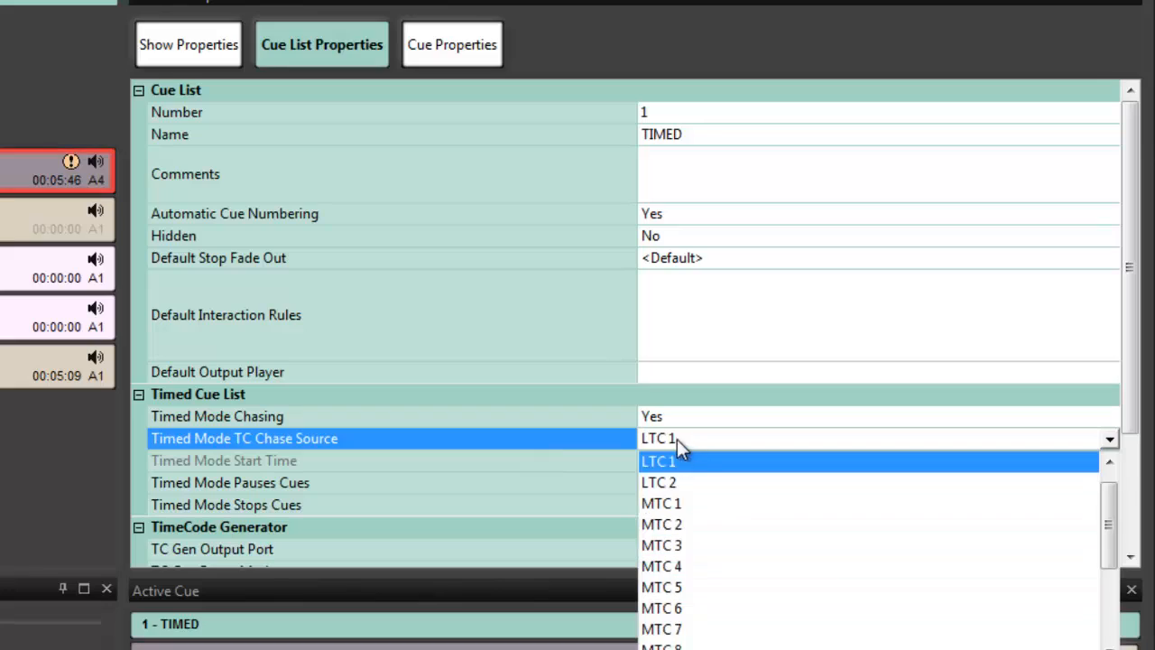
left_click(681, 504)
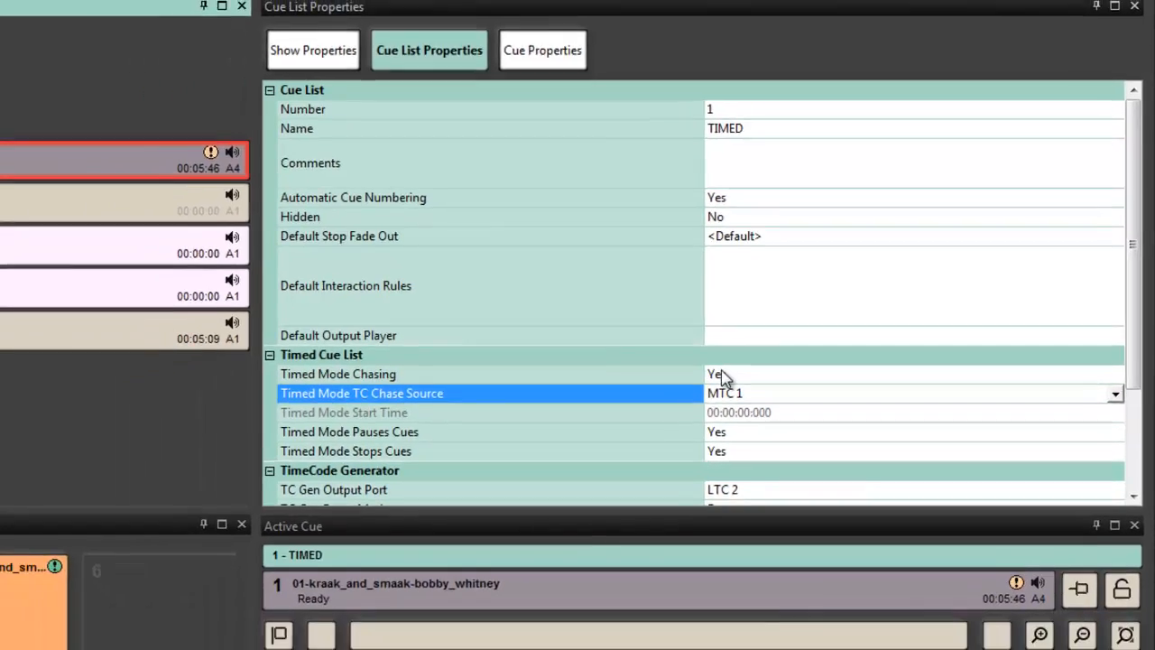
Set timed mode chasing to No for the TIMED cue list and start the timed list manually.
left_click(655, 415)
left_click(848, 314)
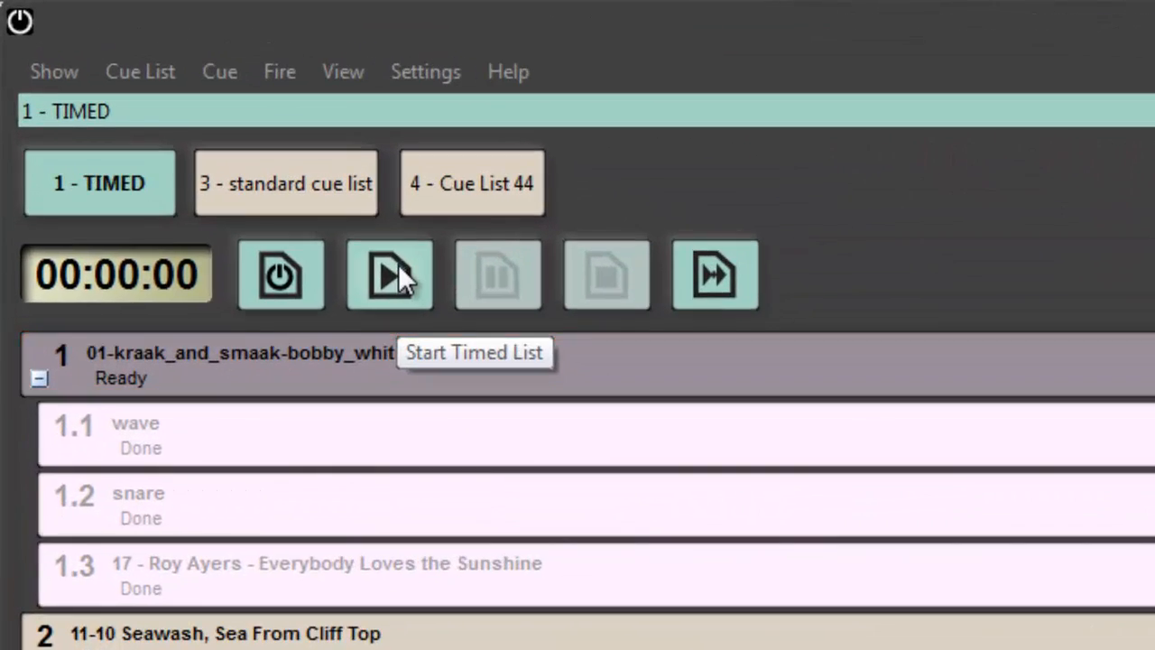
left_click(398, 274)
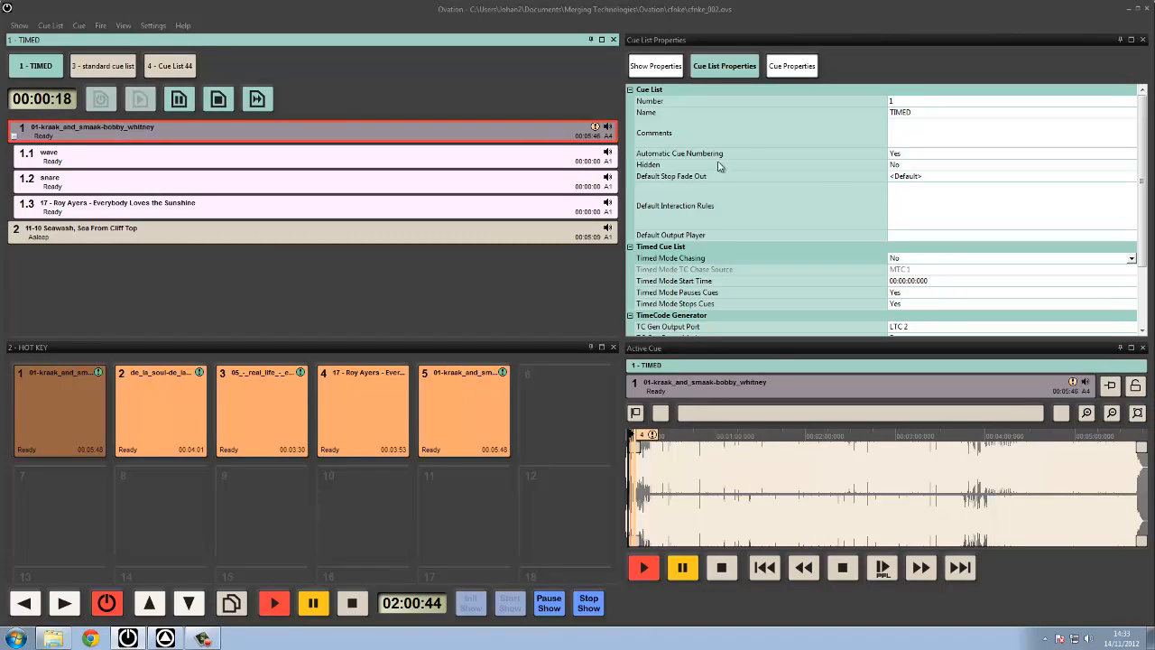
Set timed mode chasing to Yes and the timed mode TC chase source to Show Time.
left_click(902, 260)
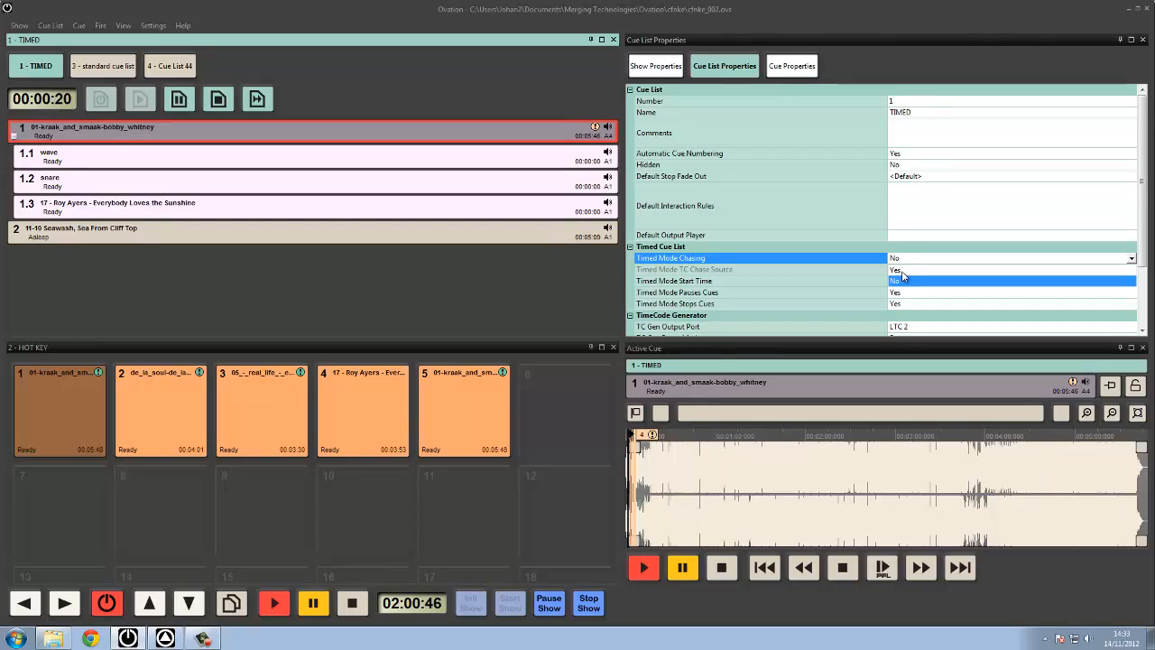
left_click(901, 271)
left_click(904, 269)
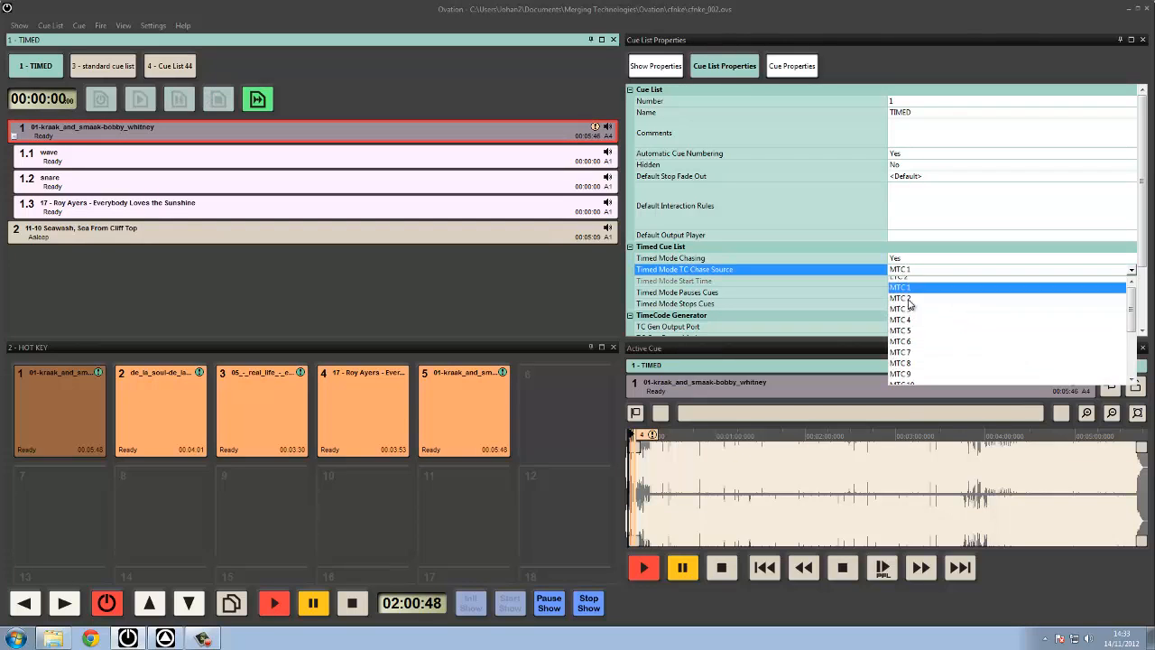
left_click(912, 282)
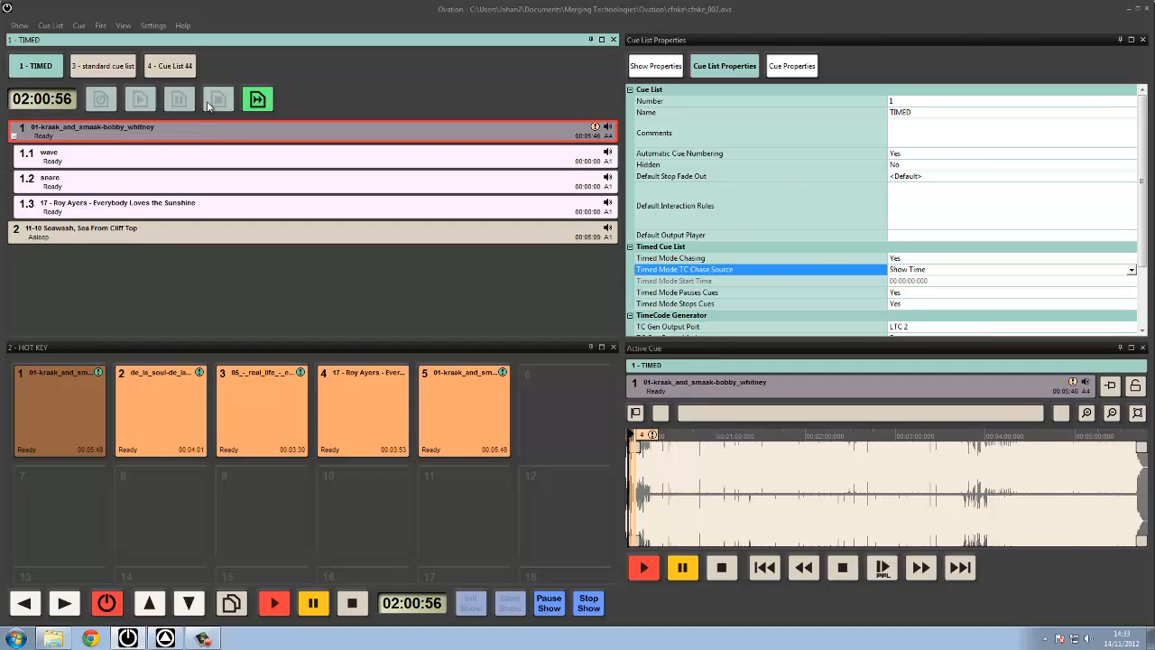
left_click(207, 136)
right_click(205, 132)
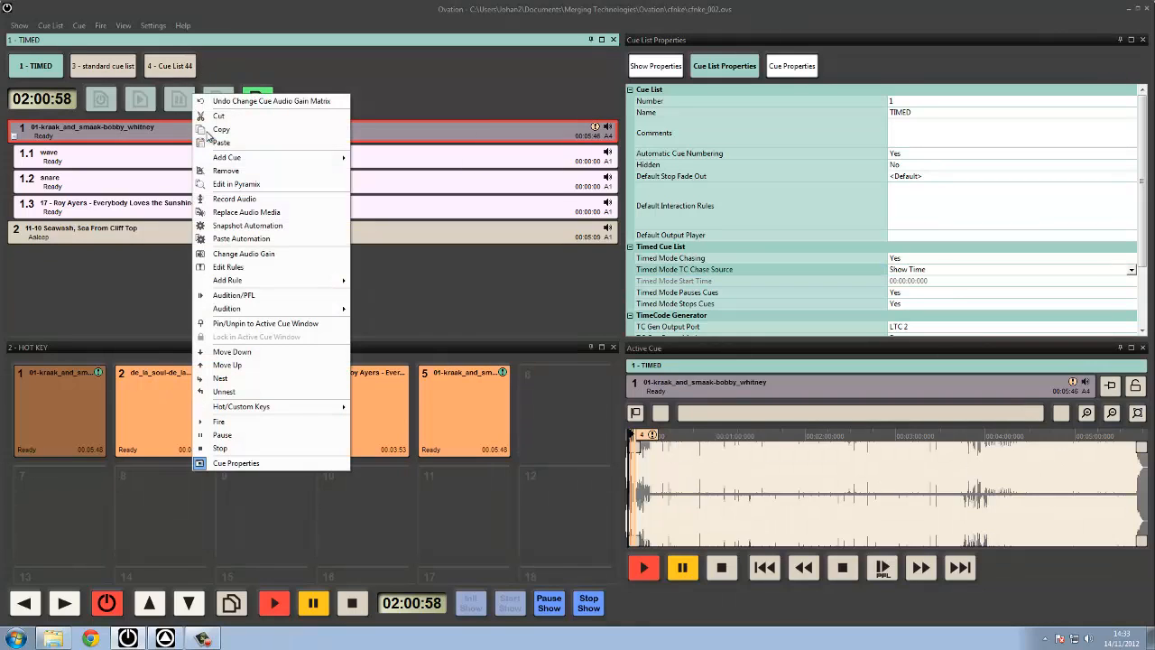
left_click(492, 296)
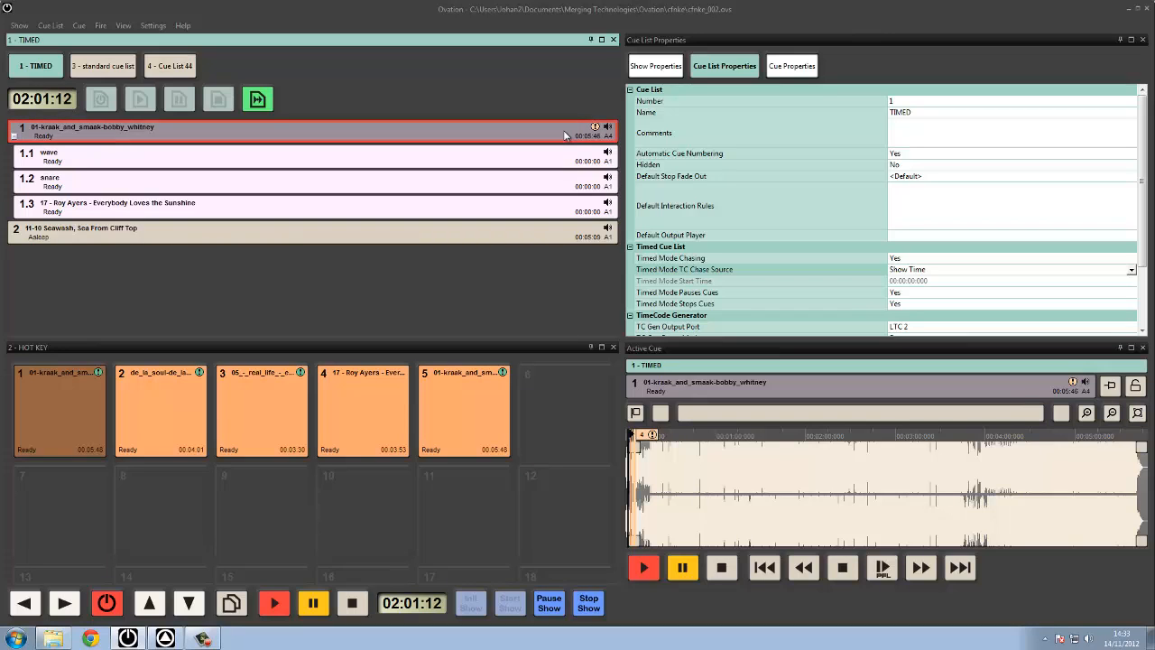
In the properties of cue 1 in the TIMED list, set the timed cue's go time to 01:00:00:000.
left_click(786, 70)
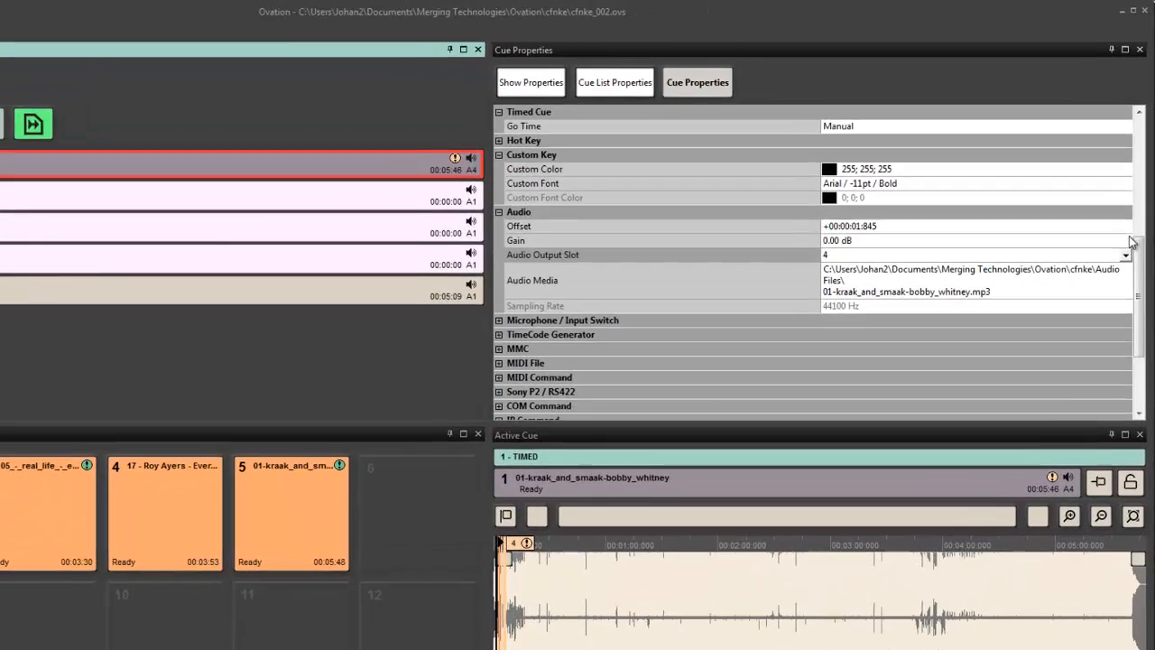
left_click_drag(1137, 251, 1135, 218)
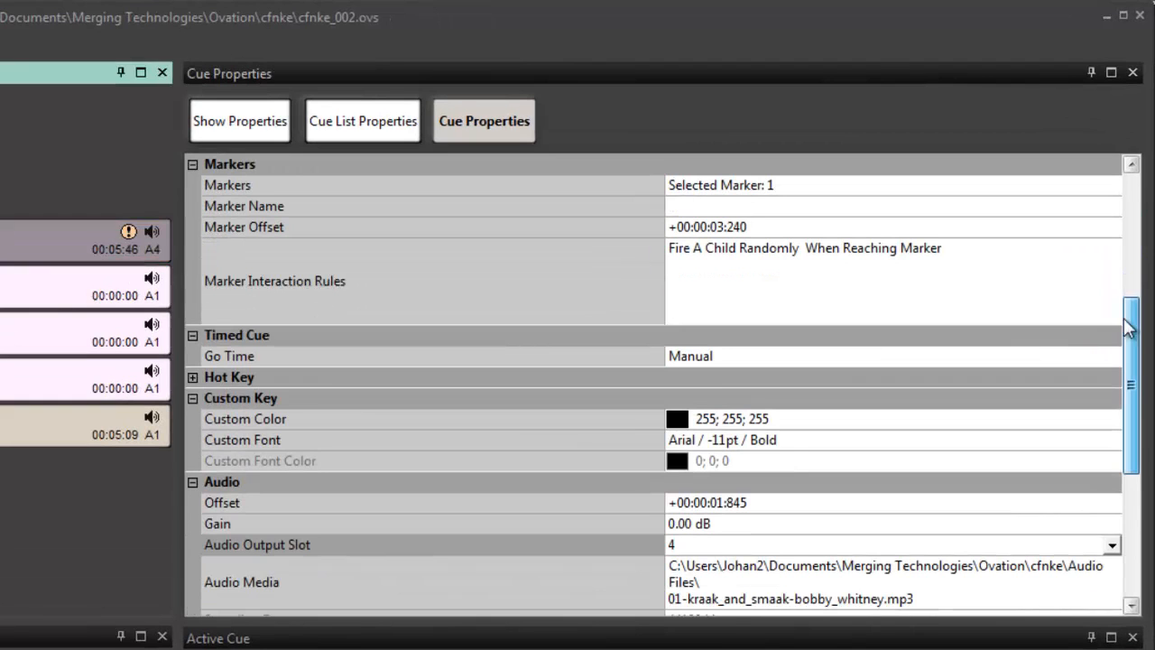
left_click(315, 359)
type("010000000")
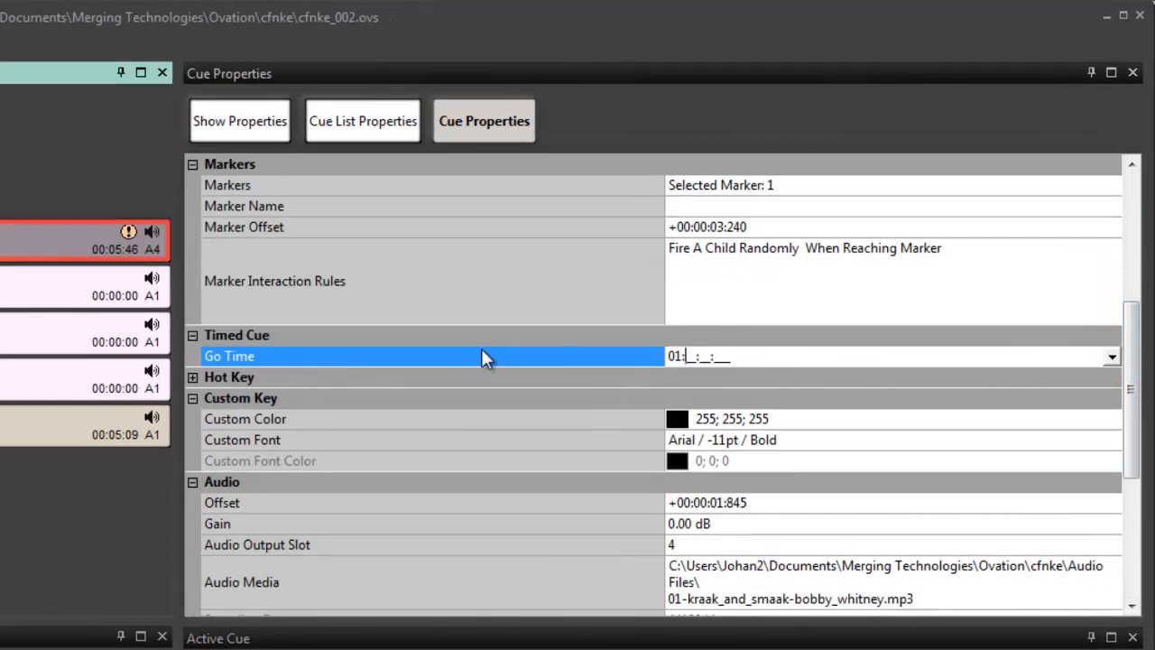